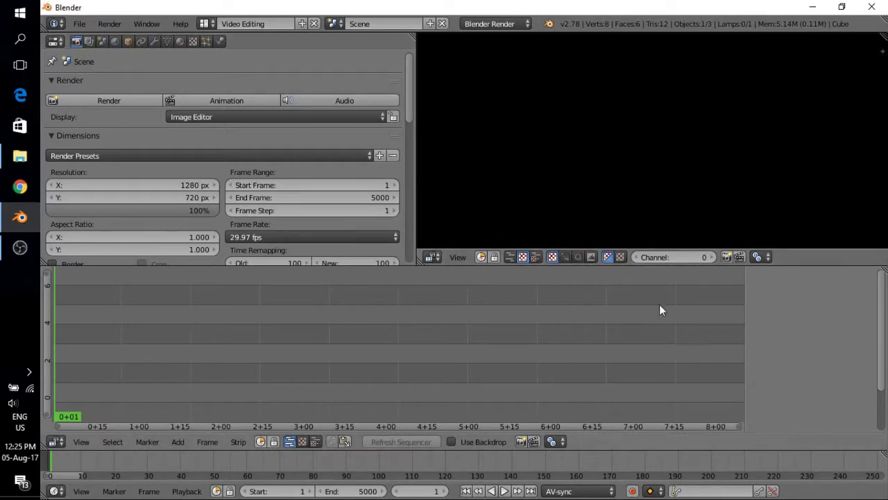
Change the sequencer preview area to the Info editor and open the screen layout list.
left_click(437, 257)
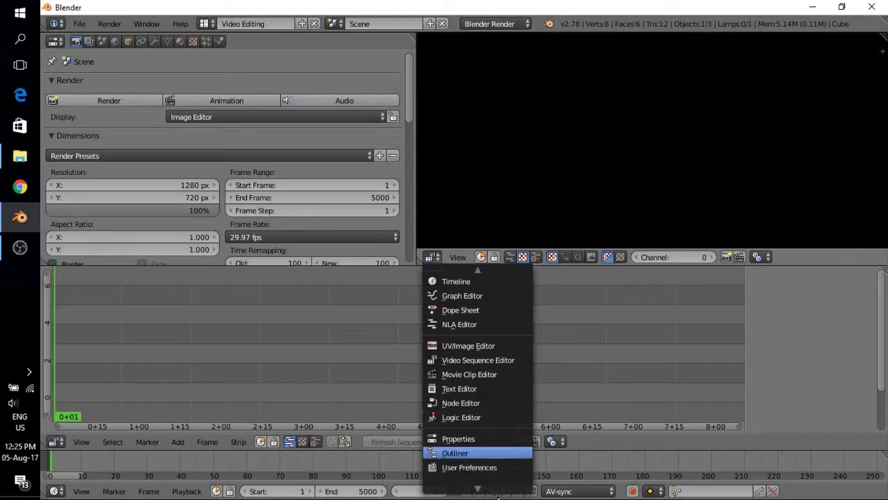
left_click(473, 419)
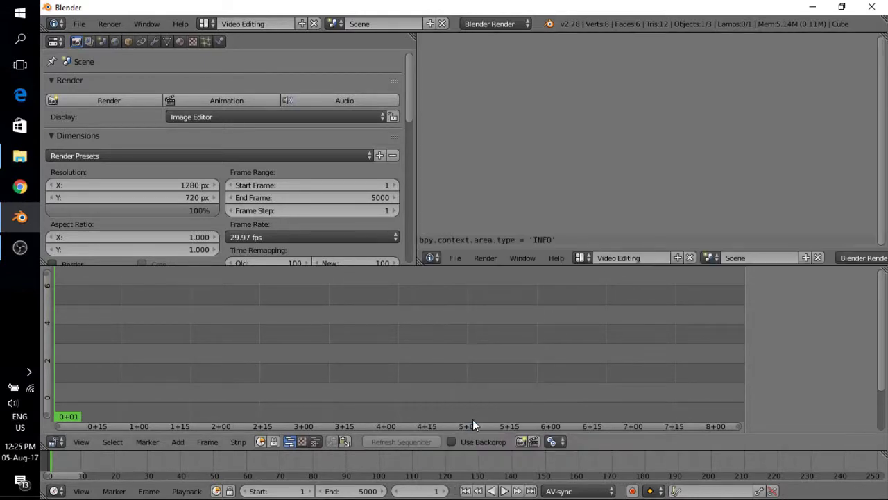
left_click(585, 259)
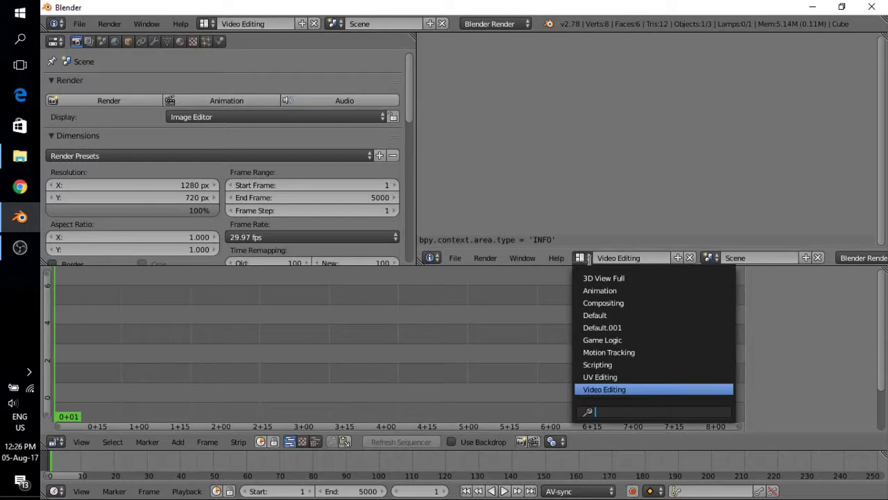
Switch to the Default layout and delete the starting cube.
left_click(627, 315)
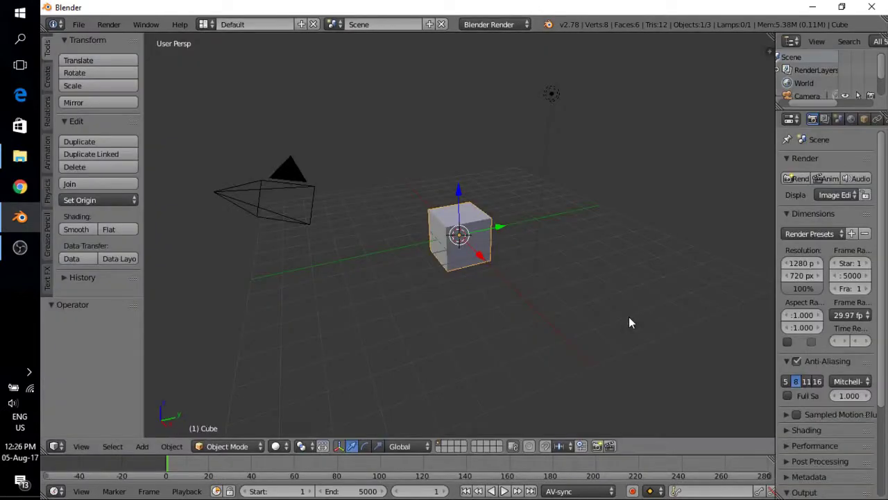
key("x")
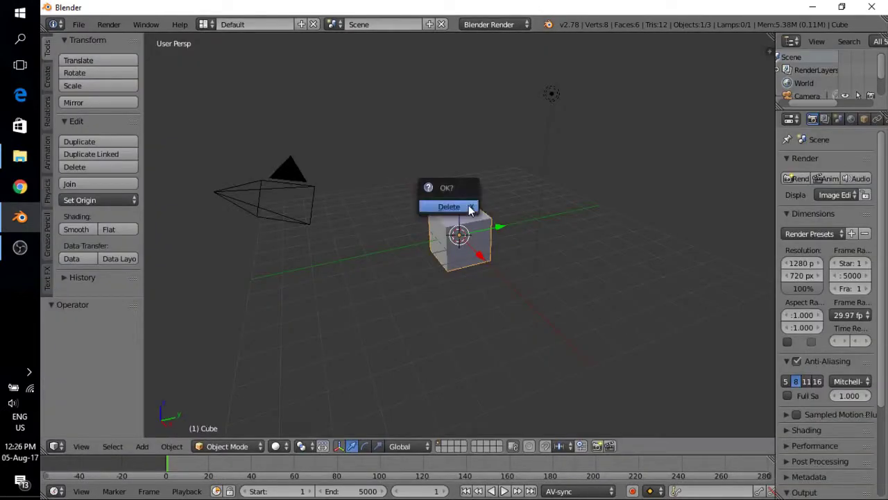
left_click(469, 211)
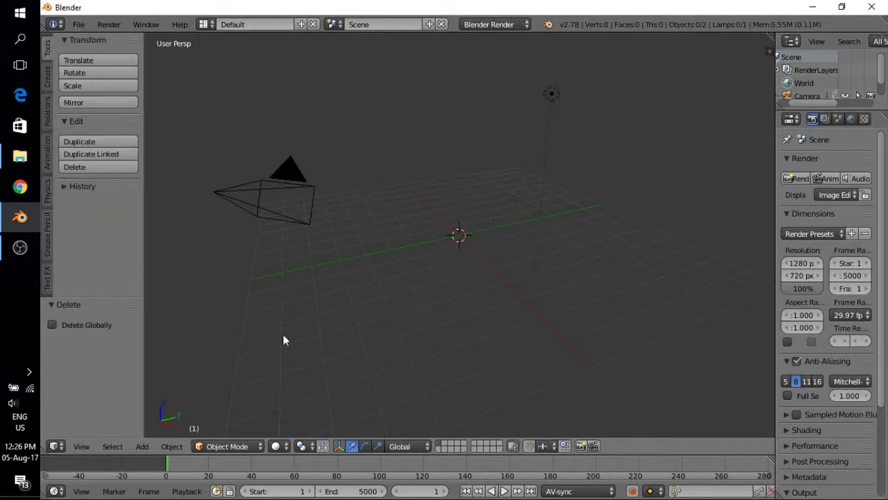
Add a text object at the origin and view it from the top.
left_click(142, 446)
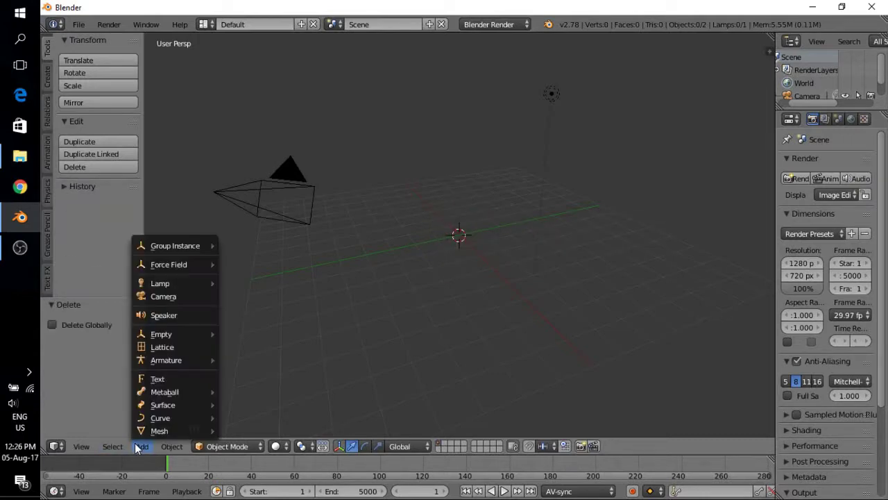
left_click(166, 378)
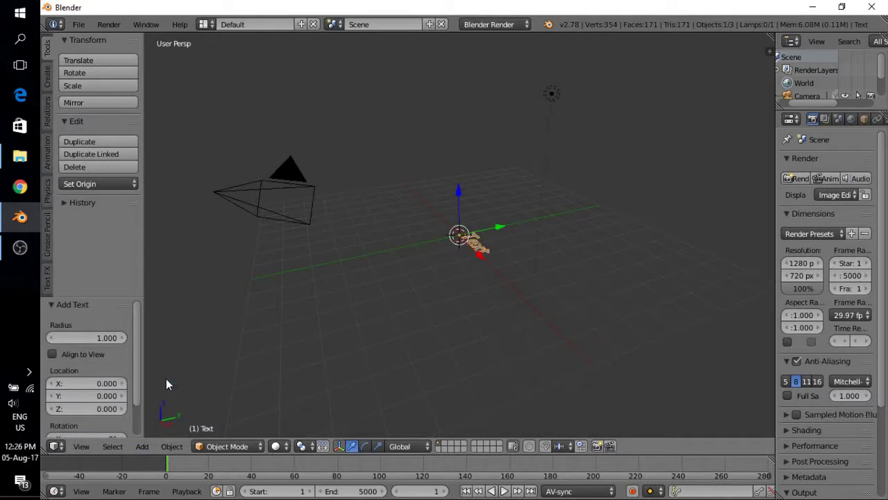
left_click(71, 449)
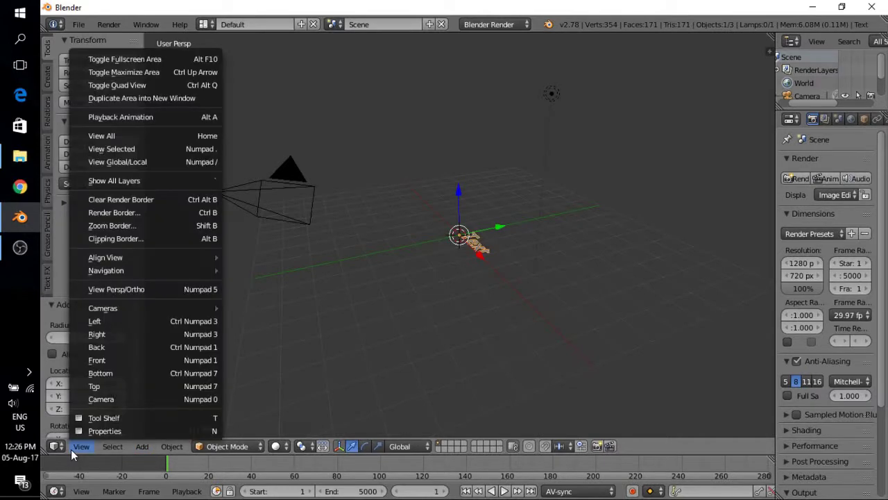
left_click(111, 387)
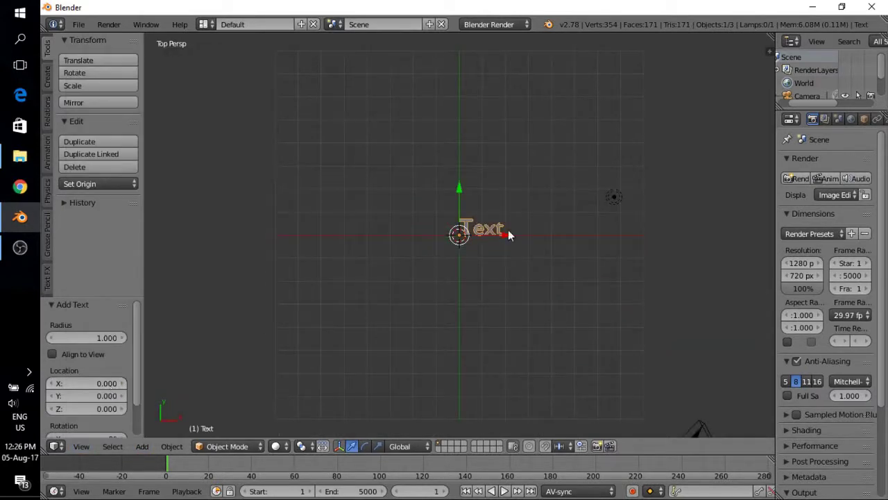
Replace the placeholder 'Text' with 'God is Good' and return to Object Mode.
key("Tab")
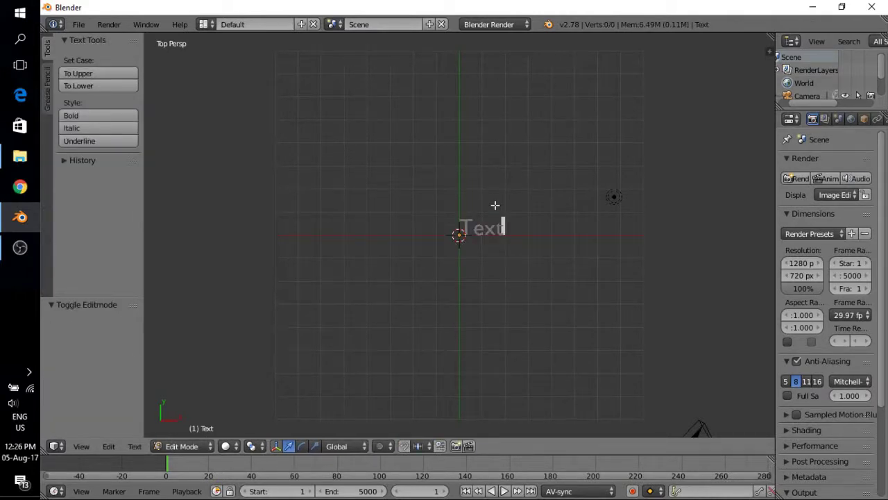
key("ctrl+BackSpace")
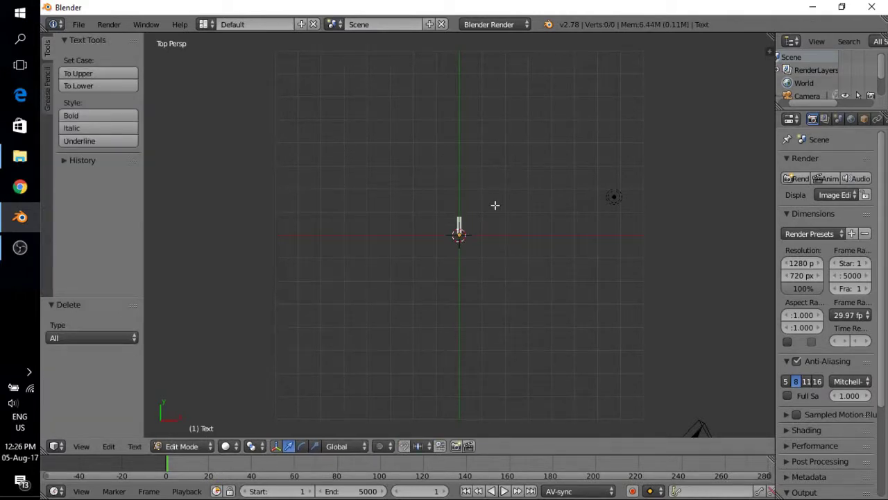
type("God is Good")
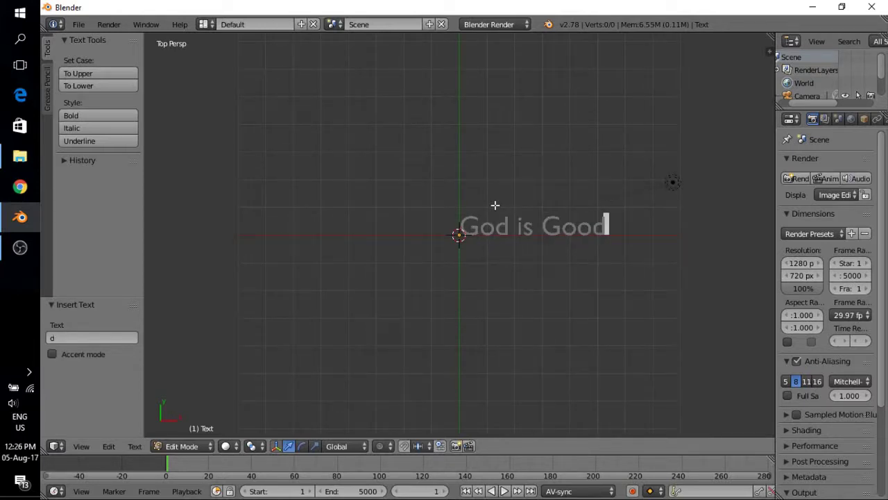
type(".")
key("BackSpace")
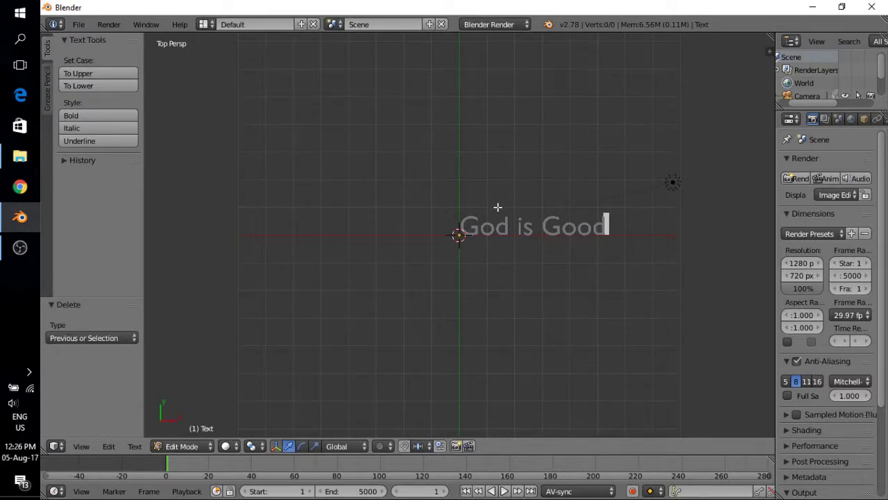
key("Tab")
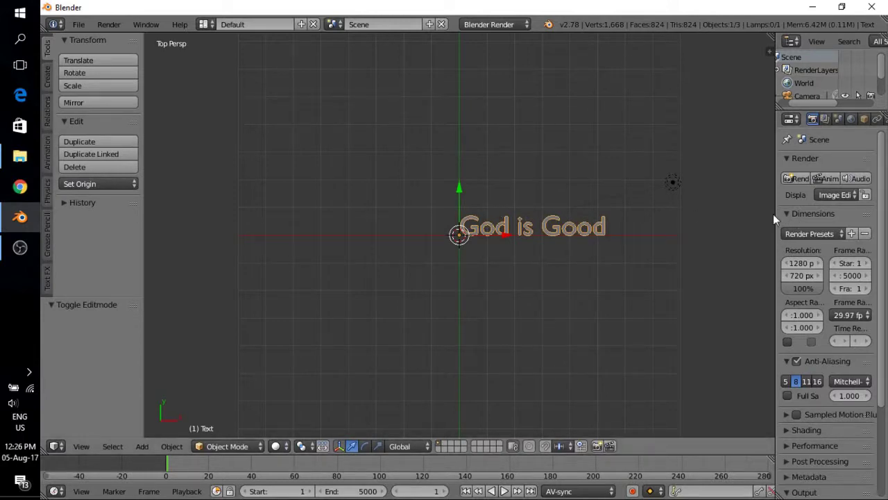
Widen the Properties editor and add a radius 1.000 NURBS circle at the origin.
left_click_drag(776, 213, 741, 214)
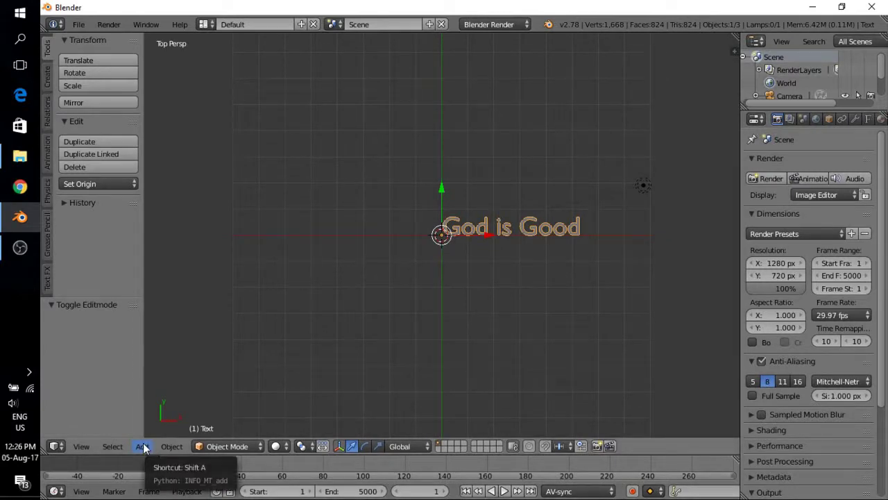
left_click(142, 447)
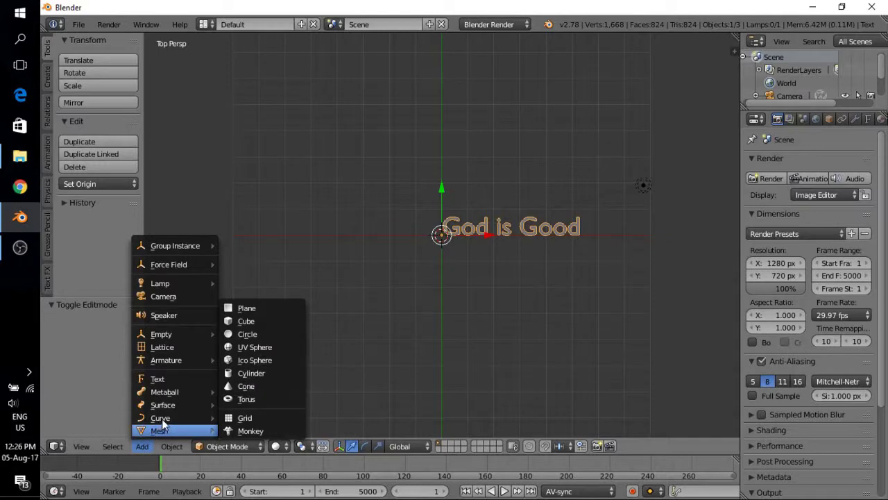
mouse_move(164, 417)
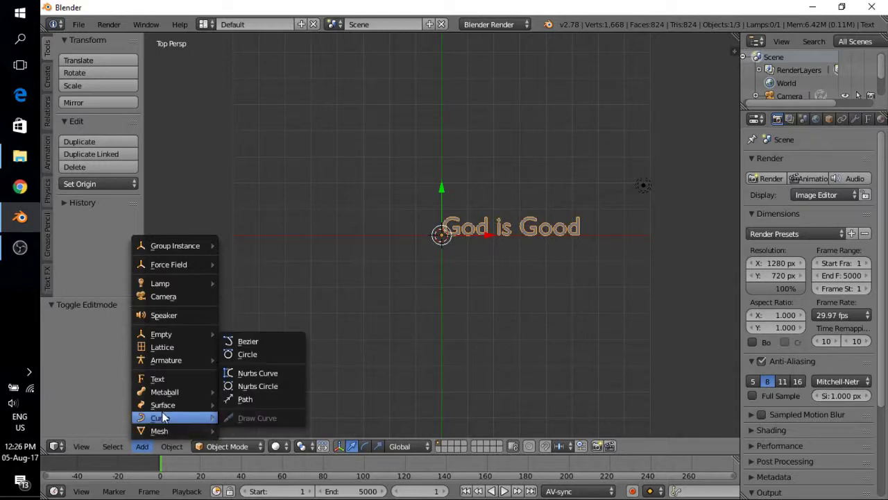
left_click(269, 385)
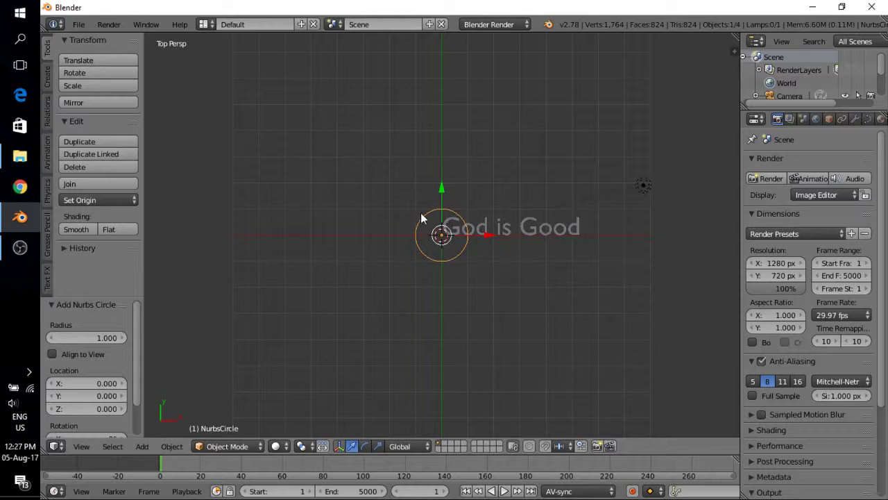
Scale the NURBS circle uniformly to 4.297 and widen the Properties area further.
left_click(105, 86)
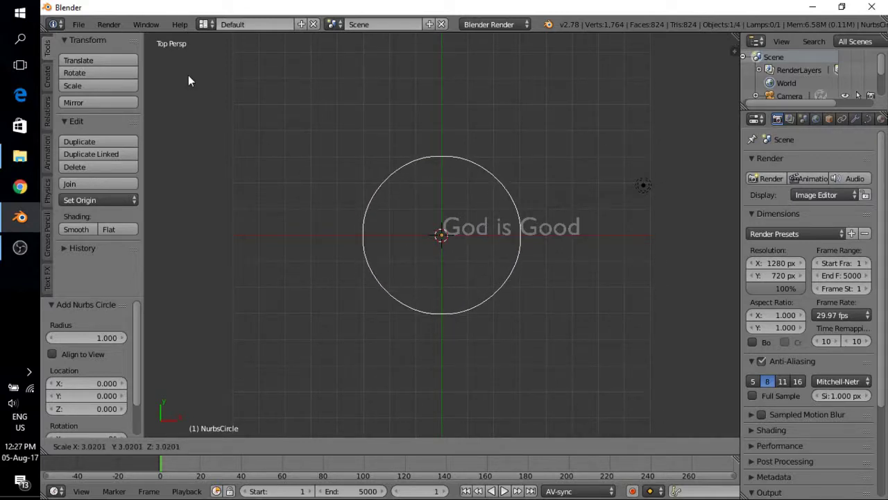
left_click(491, 239)
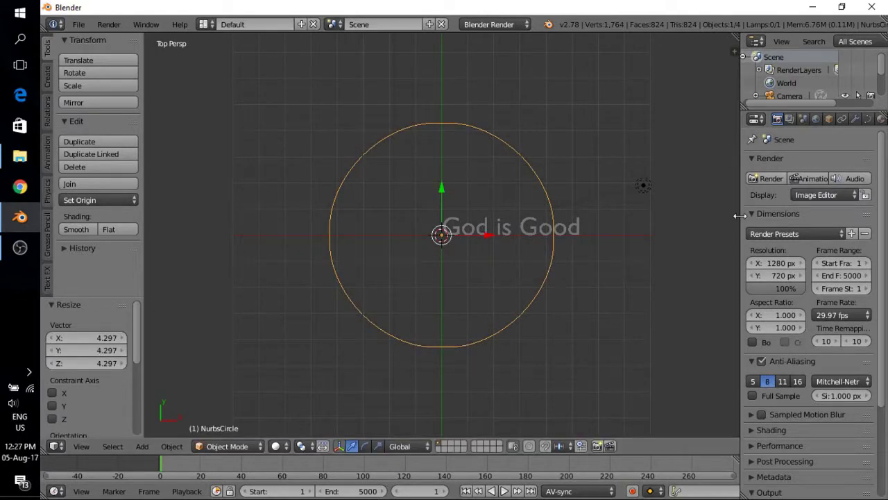
left_click_drag(739, 216, 696, 221)
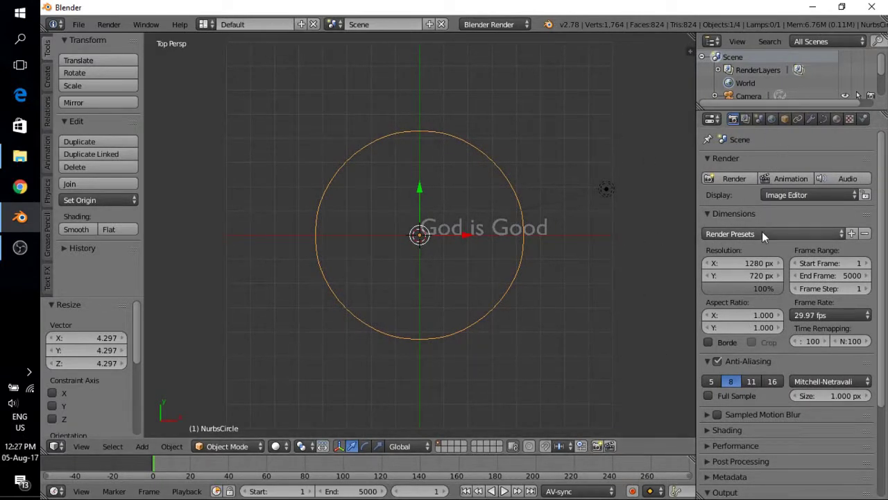
Select the 'God is Good' text and set its Text on Curve to NurbsCircle.
right_click(534, 234)
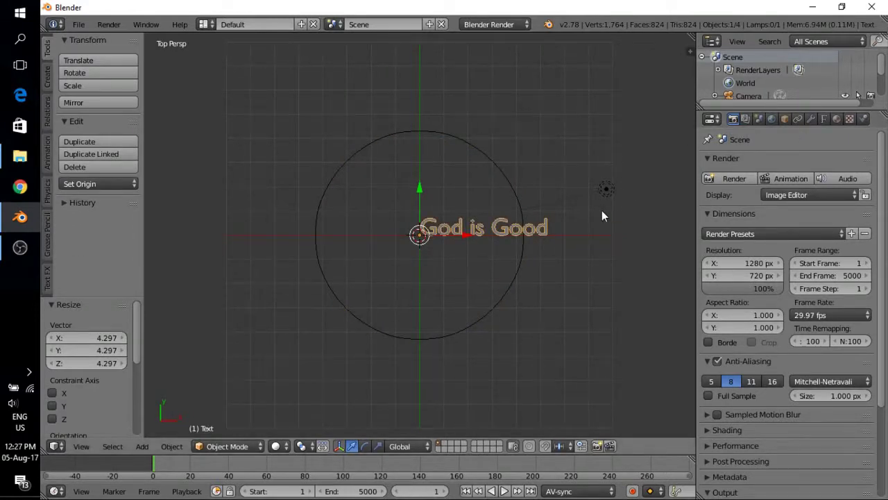
left_click(823, 121)
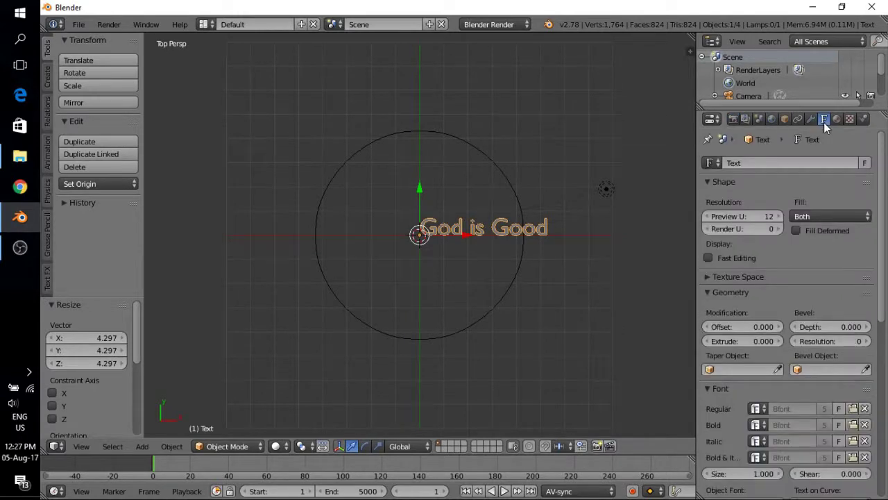
left_click_drag(883, 169, 886, 271)
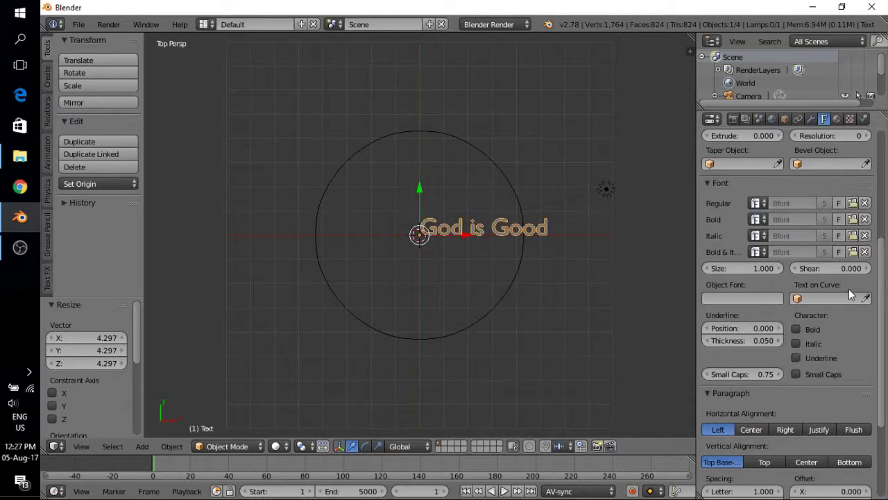
left_click(809, 298)
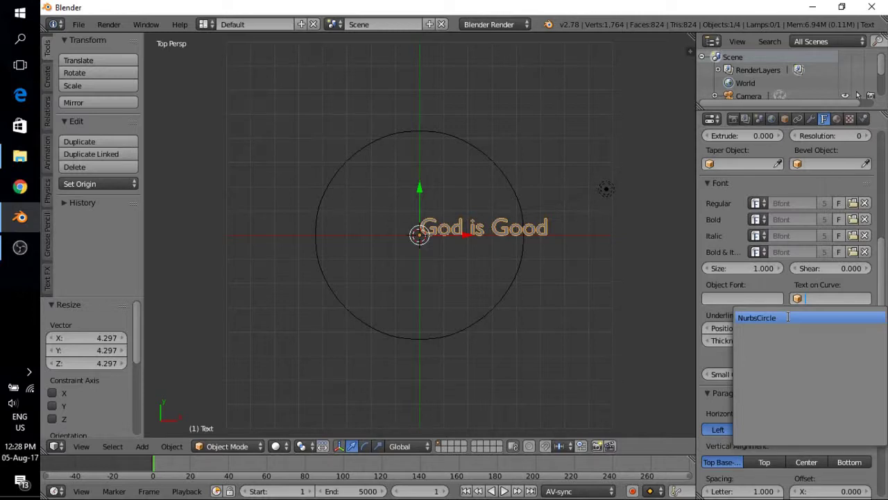
left_click(788, 317)
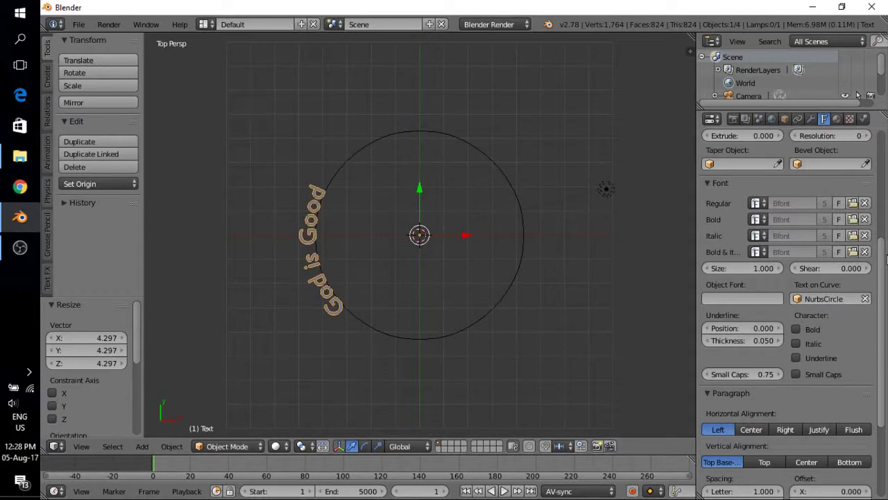
scroll(702, 303, "down", 3)
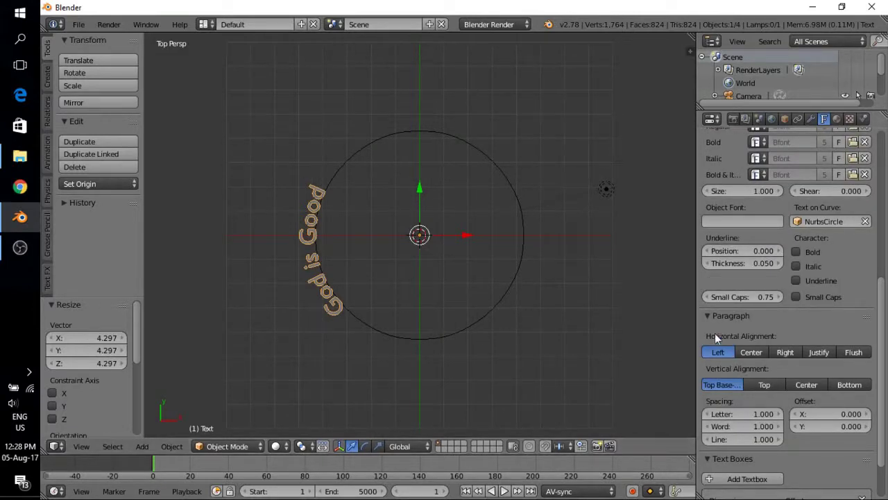
left_click(749, 352)
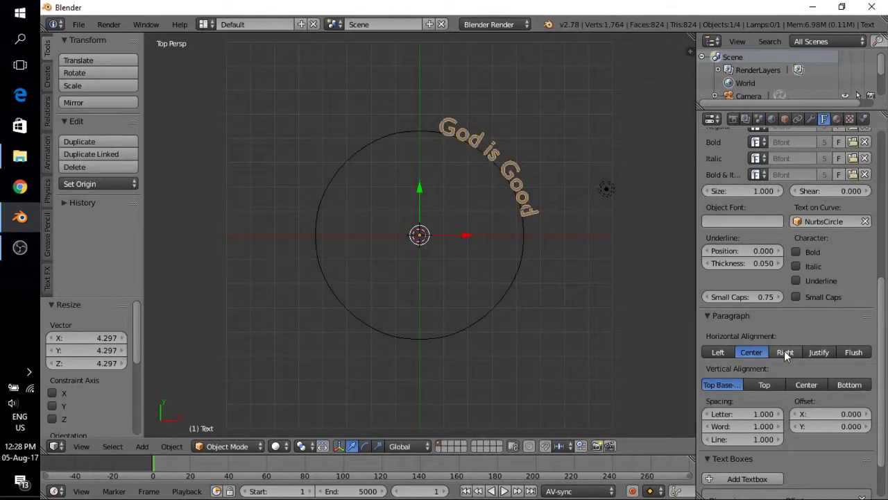
left_click(785, 352)
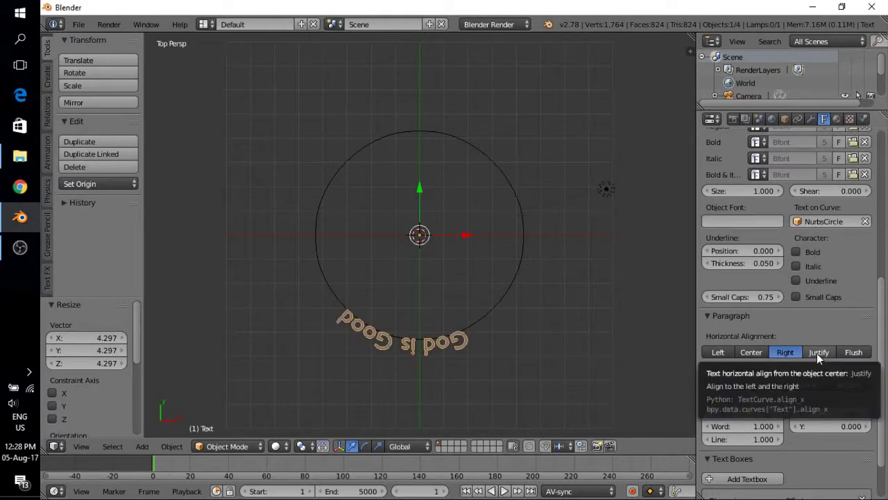
left_click(817, 353)
left_click(858, 353)
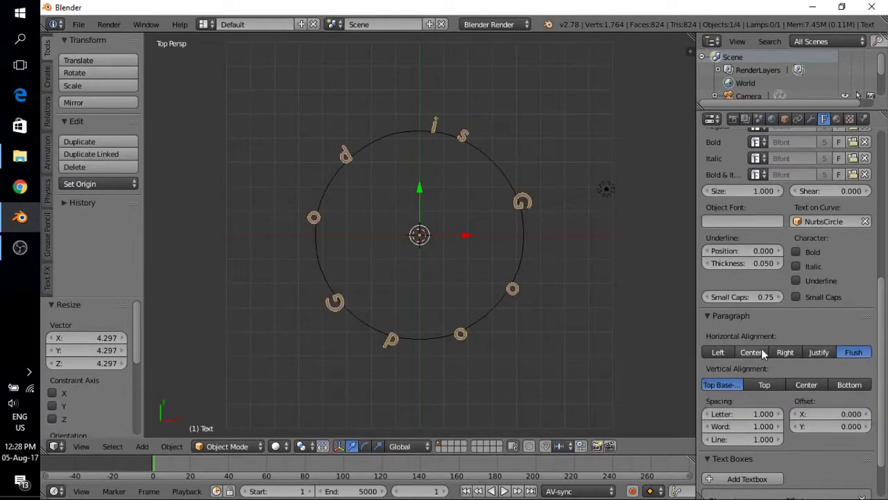
left_click(719, 353)
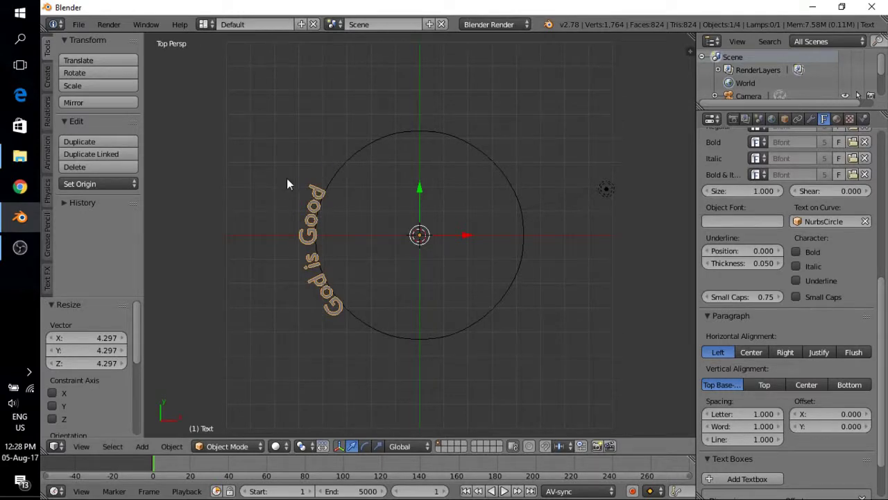
left_click(99, 73)
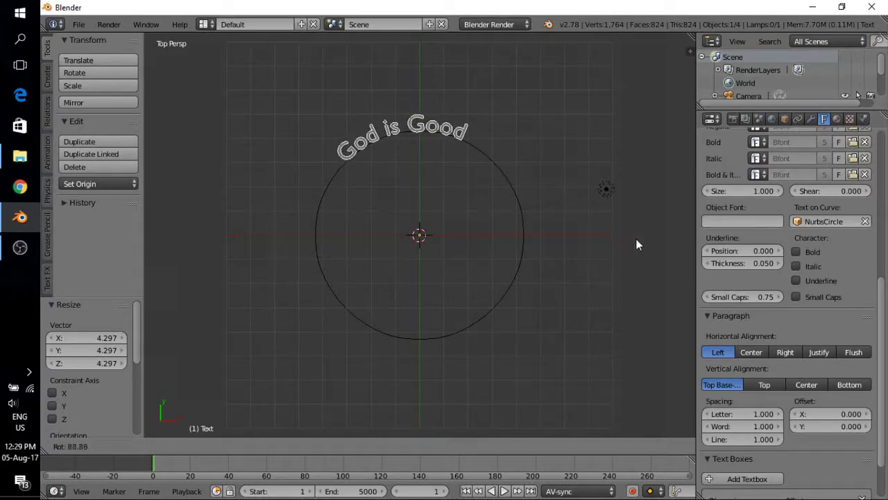
Rotate the text 94.859° onto the circle's top and scale it to 1.537.
left_click(665, 262)
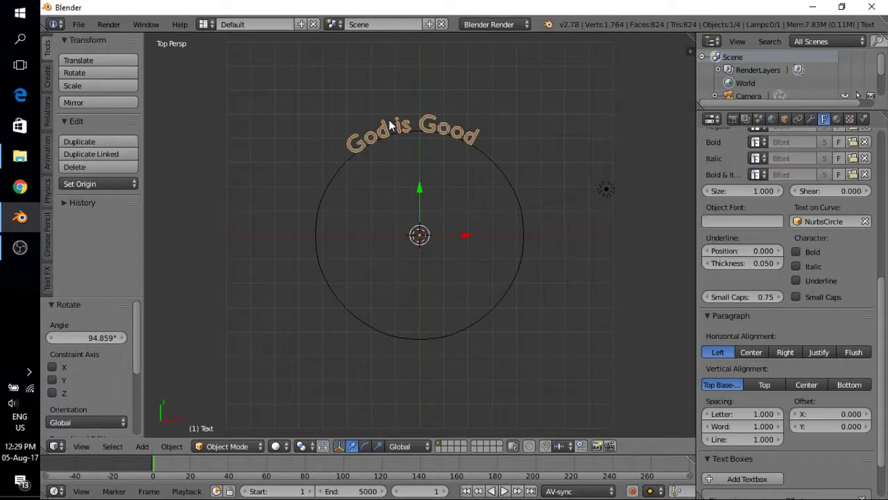
left_click(82, 87)
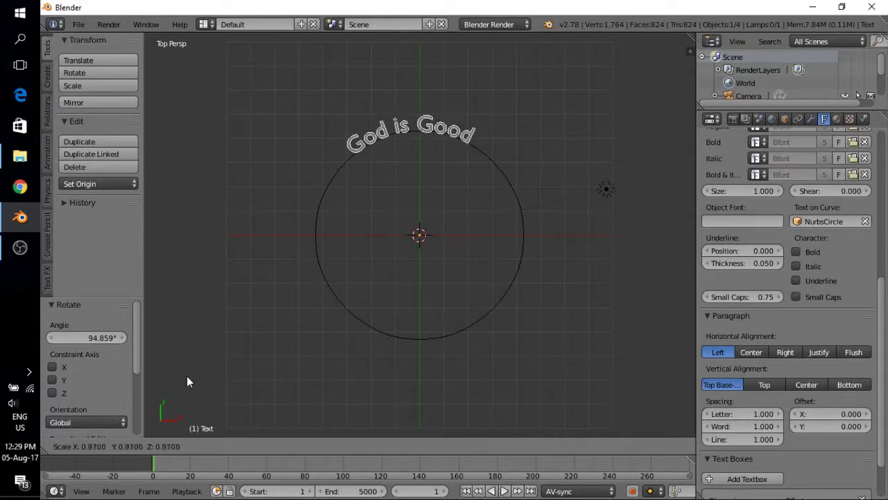
left_click(67, 210)
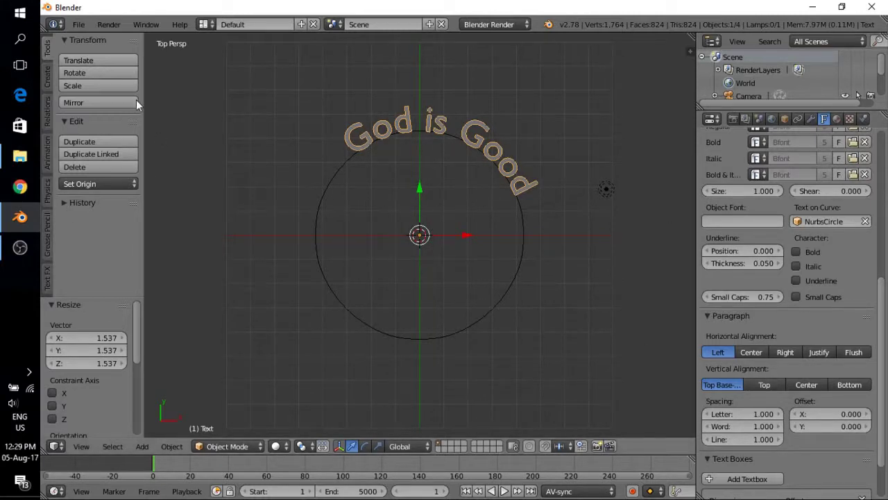
left_click(114, 74)
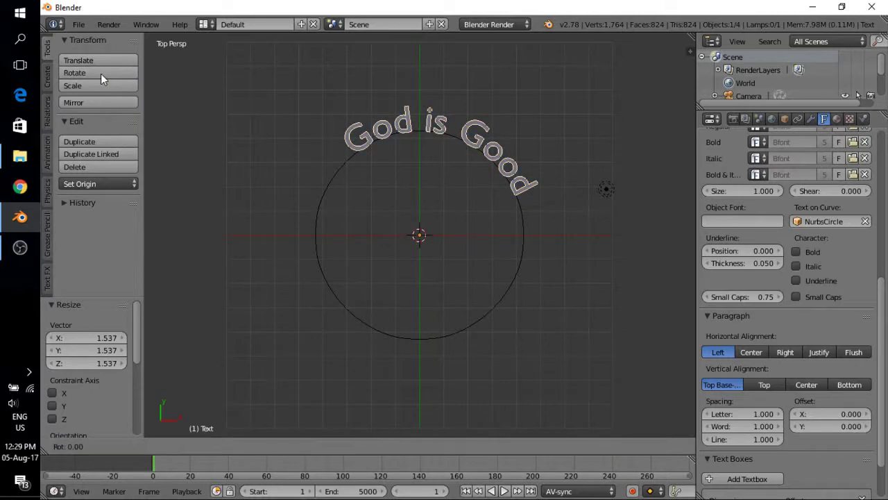
Tilt the text -10.581° and set letter spacing 1.400 and word spacing 1.900.
left_click(617, 93)
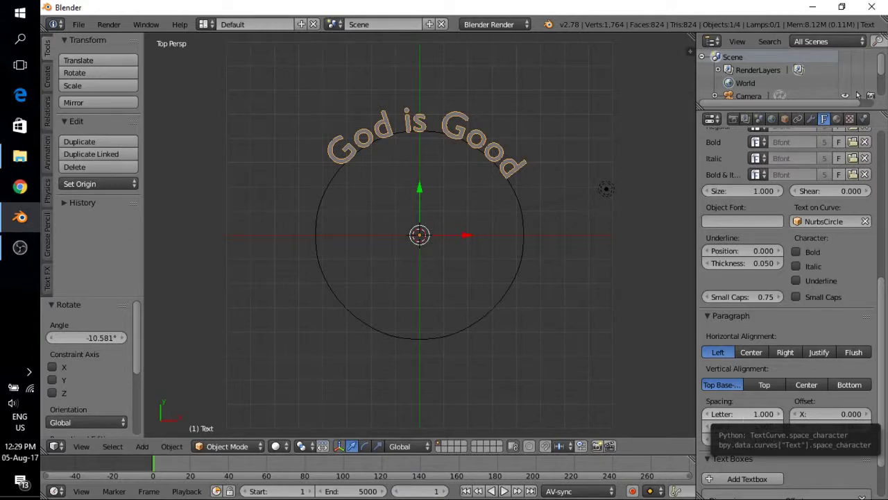
mouse_move(744, 415)
left_mouse_down()
mouse_move(770, 415)
mouse_move(722, 415)
mouse_move(773, 415)
mouse_move(744, 415)
left_mouse_up()
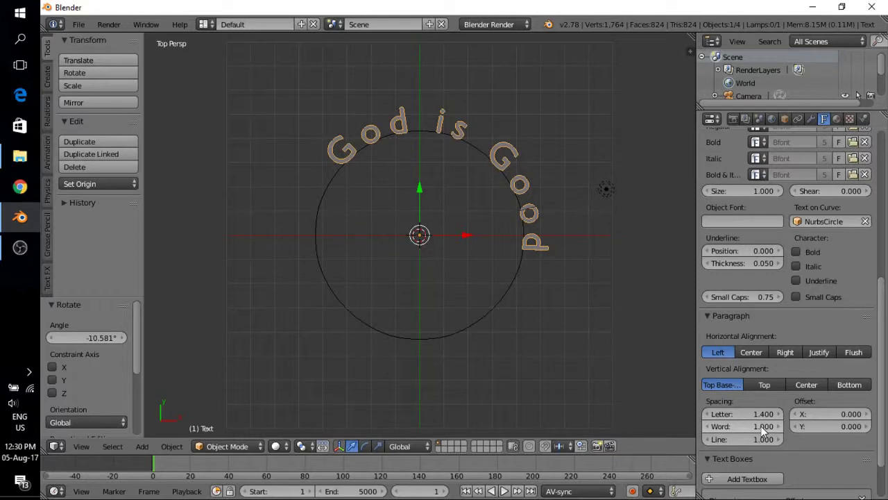
left_click_drag(763, 430, 791, 426)
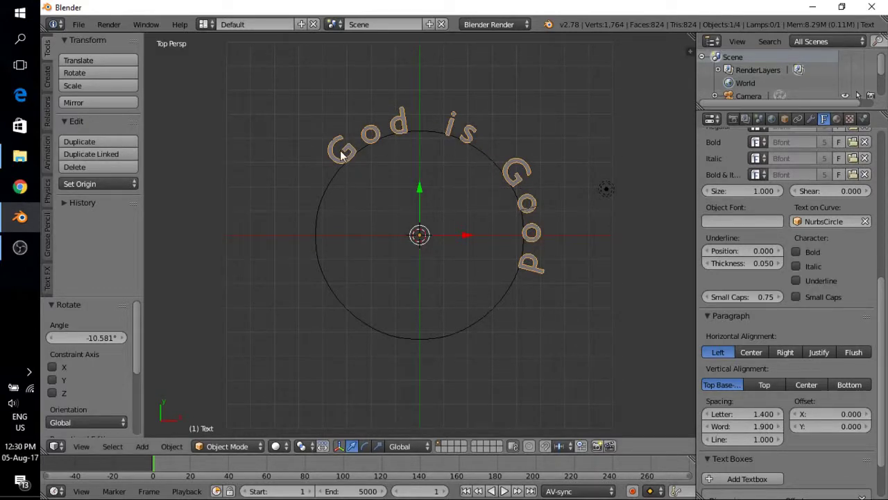
Rotate the spaced text a further -27.678° to centre 'is' over the circle's top.
left_click(112, 68)
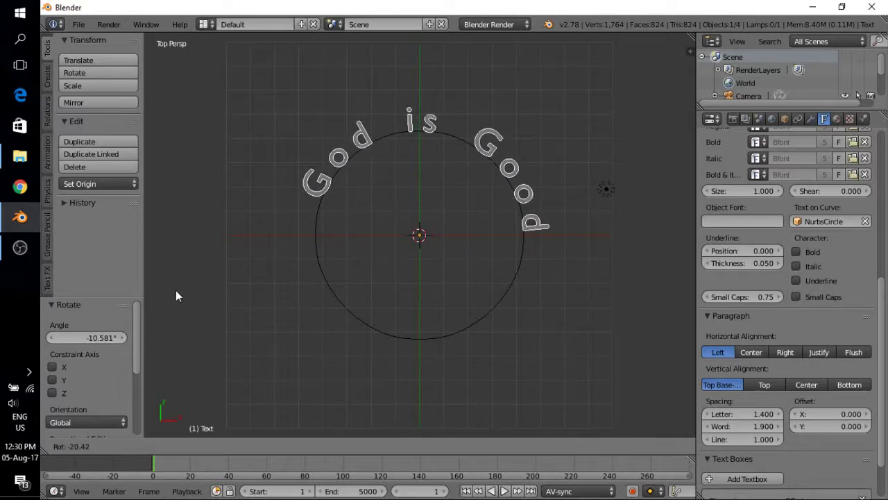
left_click(196, 401)
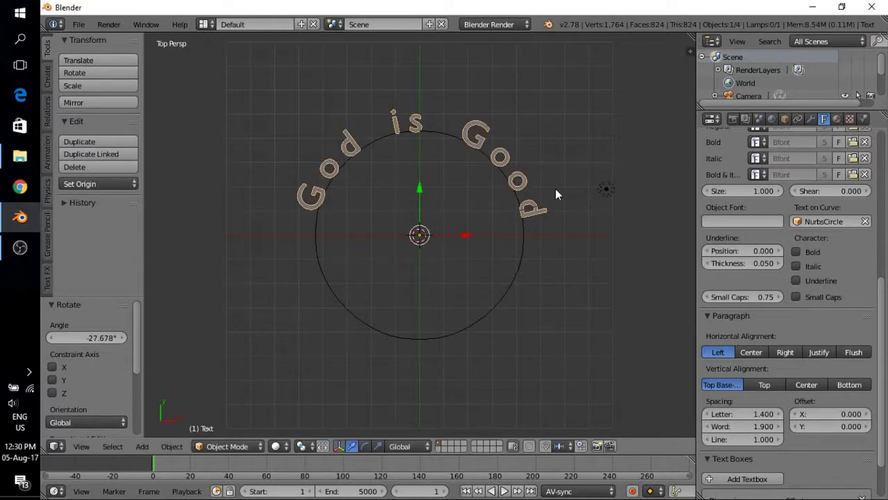